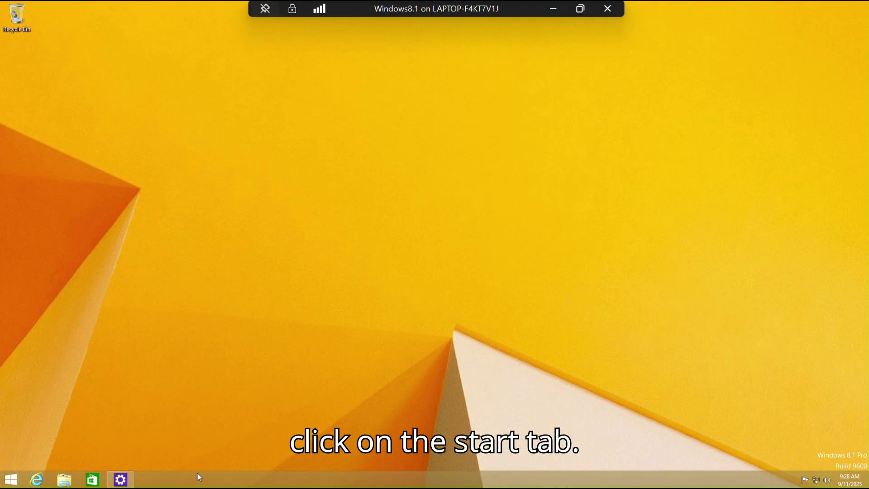
- From Start, go to PC settings > PC and devices > PC info to check edition and activation
{"action": "left_click", "coordinate": [13, 481]}
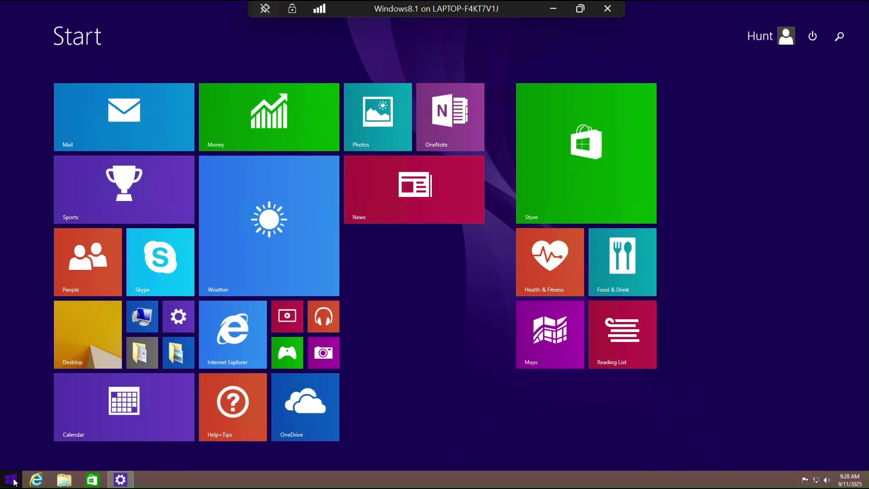
{"action": "left_click", "coordinate": [178, 322]}
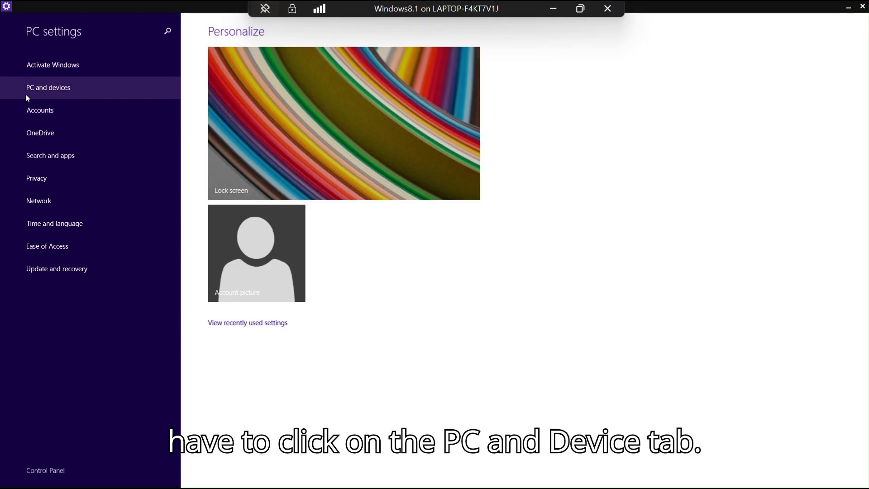
{"action": "left_click", "coordinate": [63, 90]}
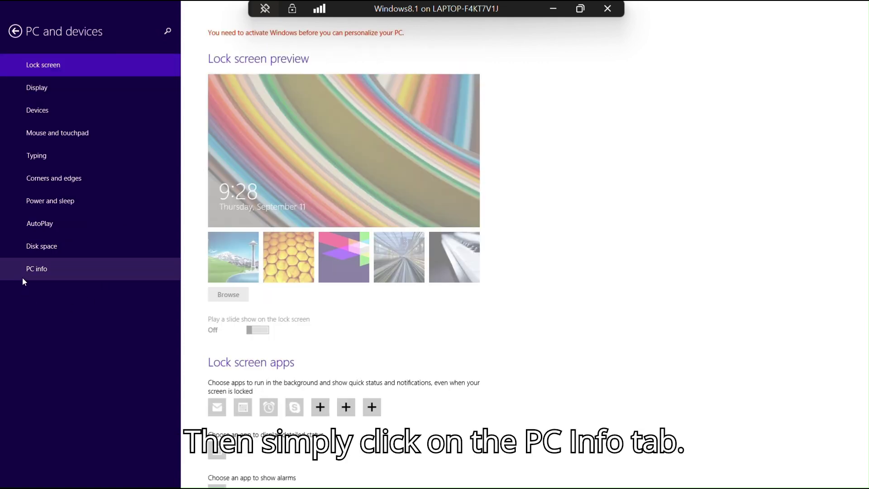
{"action": "left_click", "coordinate": [41, 272]}
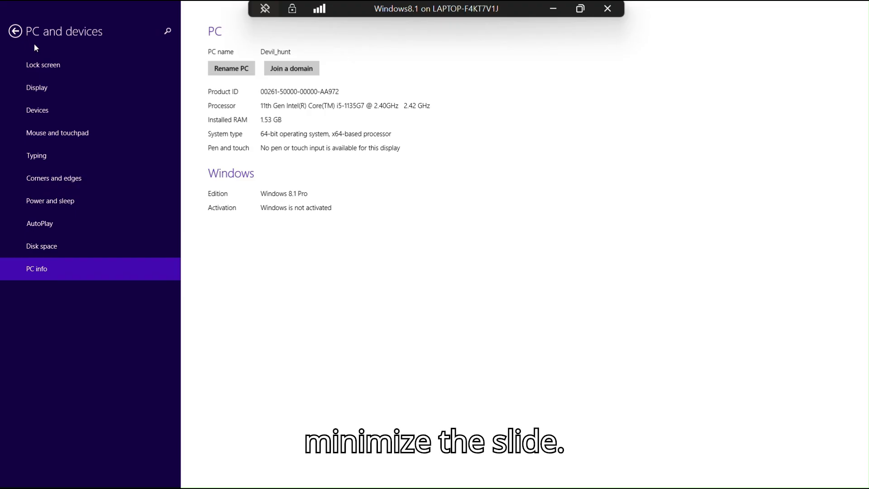
- Leave PC settings, open and close This PC, then refresh the empty desktop
{"action": "left_click", "coordinate": [21, 33]}
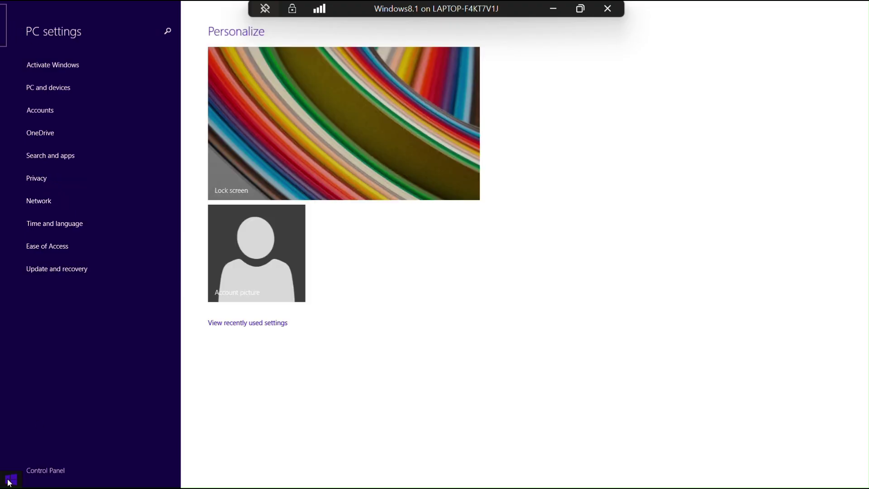
{"action": "left_click", "coordinate": [9, 480]}
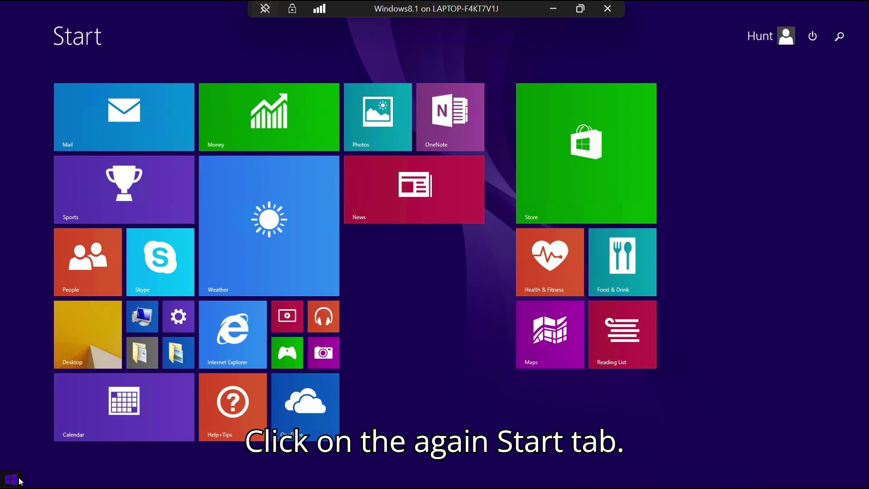
{"action": "left_click", "coordinate": [149, 318]}
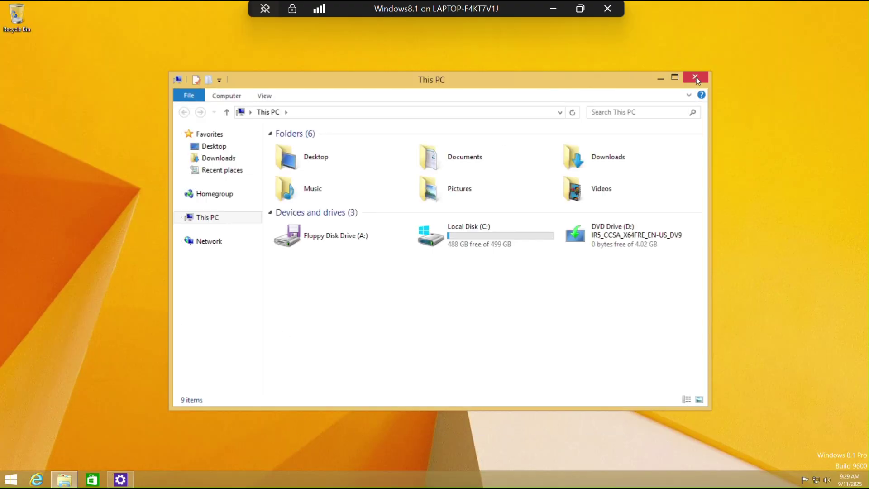
{"action": "left_click", "coordinate": [696, 78]}
{"action": "right_click", "coordinate": [315, 149]}
{"action": "left_click", "coordinate": [346, 184]}
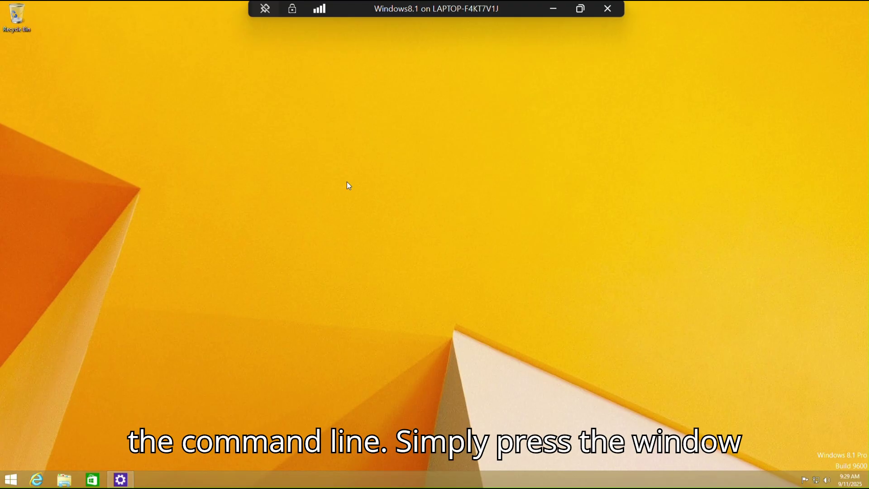
- Launch Command Prompt (Admin) from the Win+X menu, approve UAC, and reposition the window
{"action": "key", "text": "super+x"}
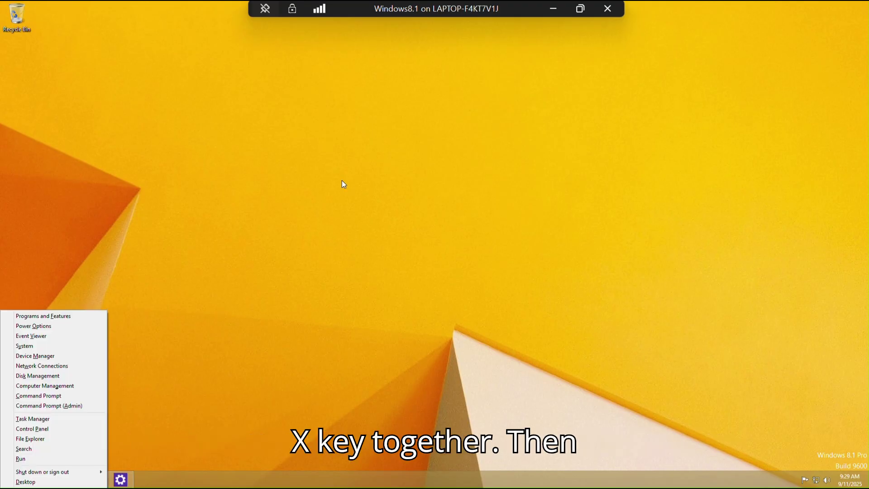
{"action": "left_click", "coordinate": [72, 405]}
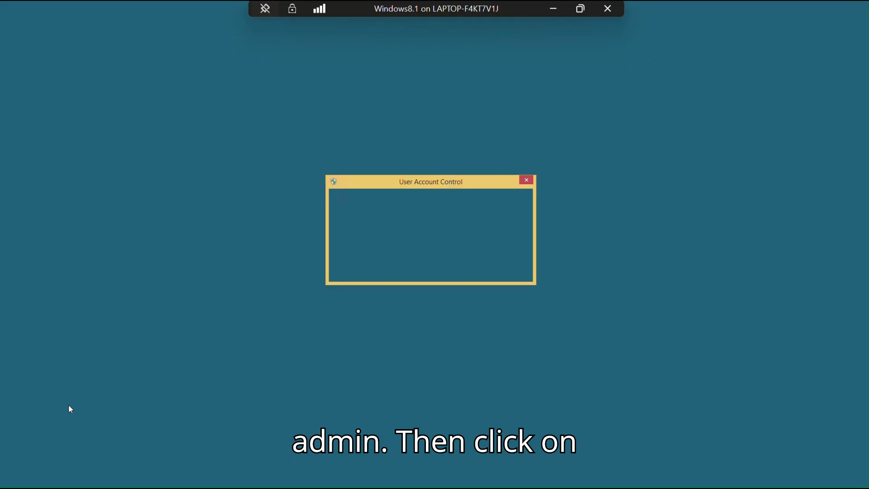
{"action": "left_click", "coordinate": [475, 253]}
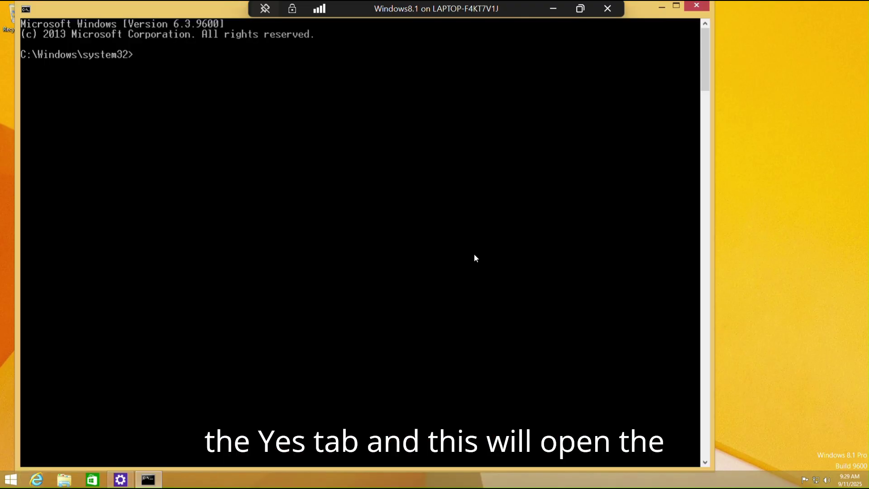
{"action": "left_click_drag", "start_coordinate": [197, 14], "coordinate": [236, 71]}
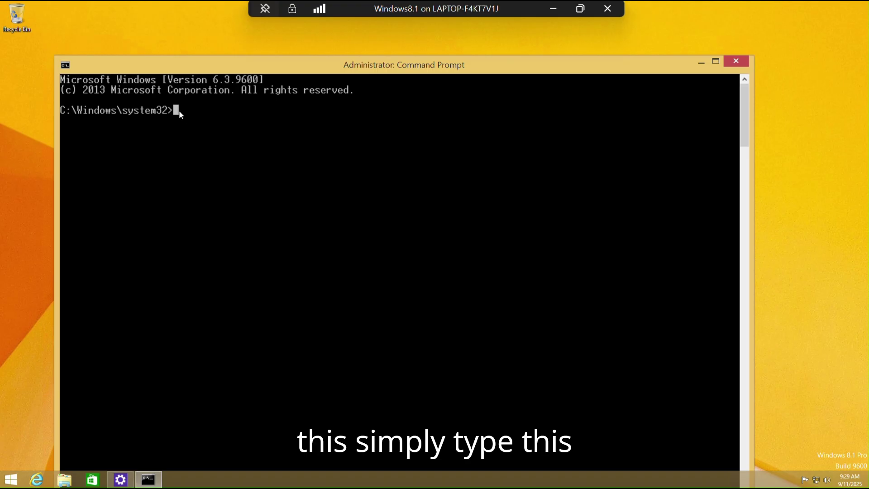
- Enter slmgr /ipk followed by the Windows 8.1 Pro product key at the prompt
{"action": "type", "text": "slmgr /"}
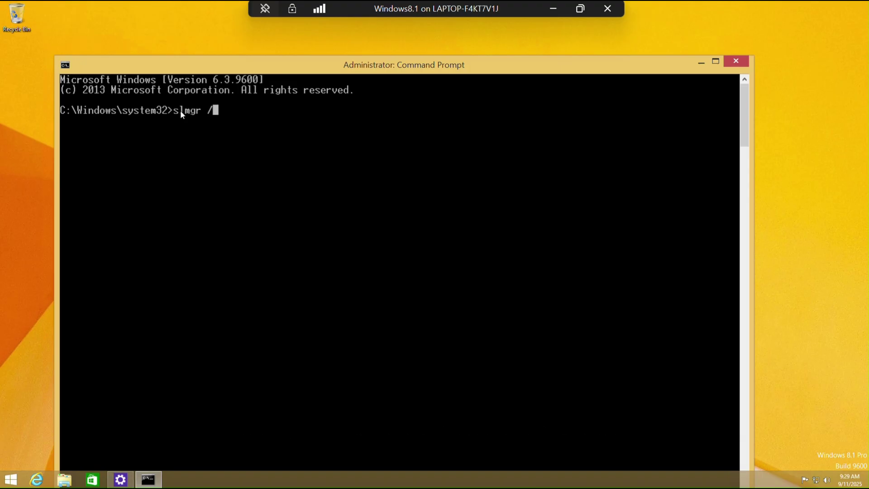
{"action": "type", "text": "ipk"}
{"action": "type", "text": "GCRJD-"}
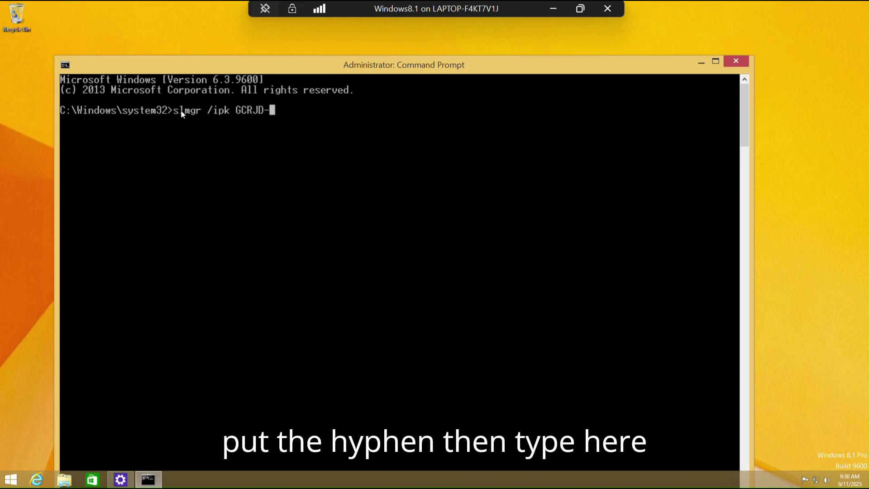
{"action": "type", "text": "8NW"}
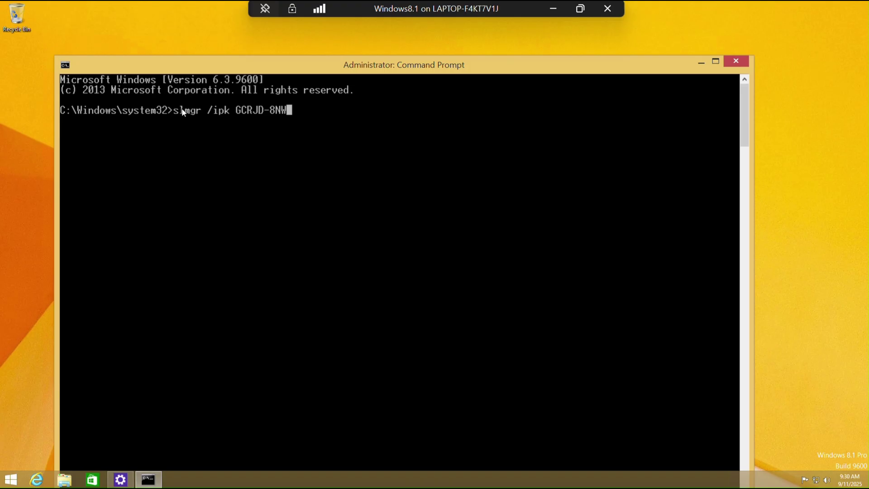
{"action": "type", "text": "9H"}
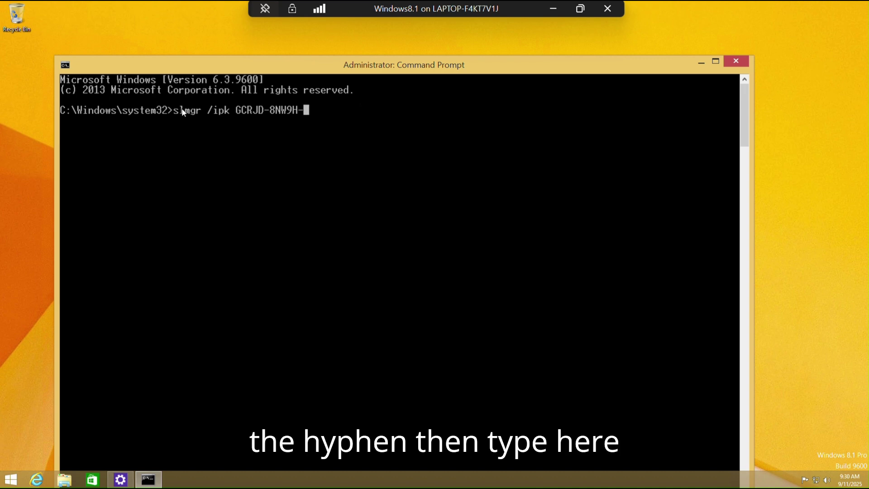
{"action": "type", "text": "-F"}
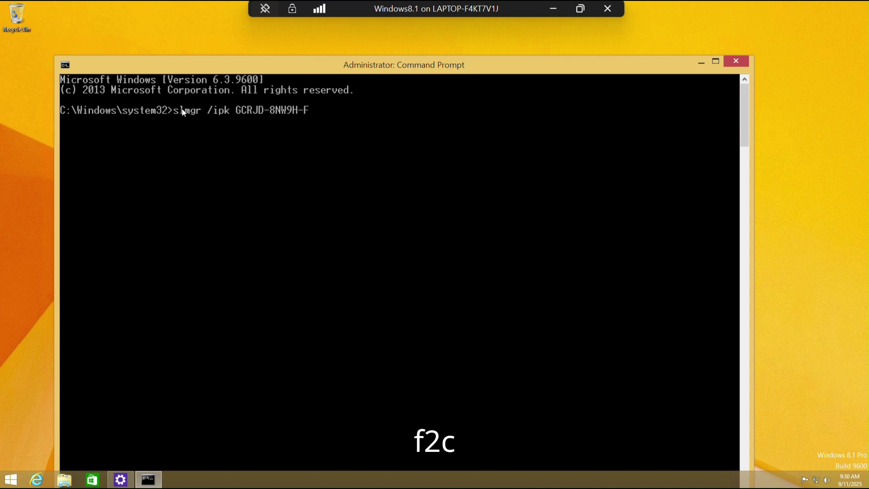
{"action": "type", "text": "2C"}
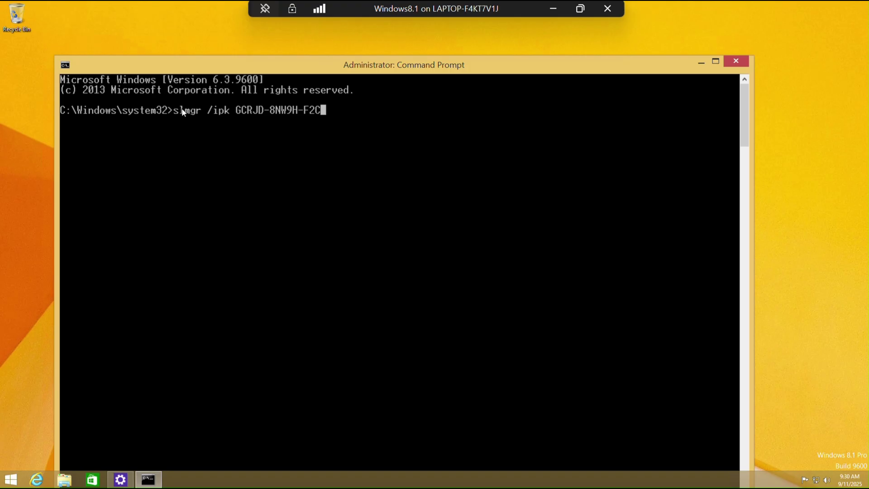
{"action": "type", "text": "DX"}
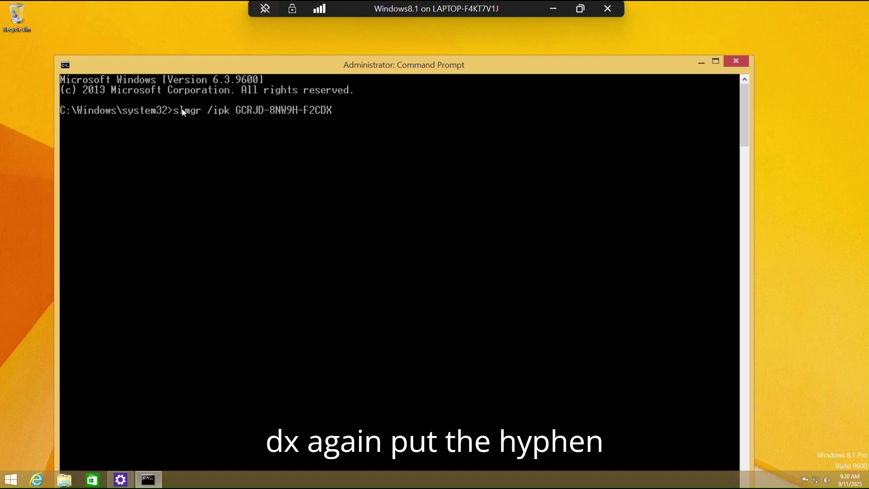
{"action": "type", "text": "-CCM"}
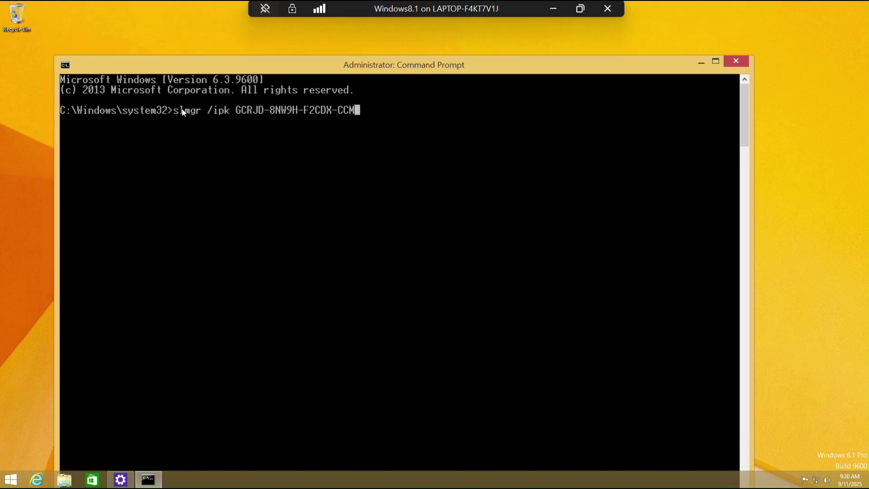
{"action": "type", "text": "8"}
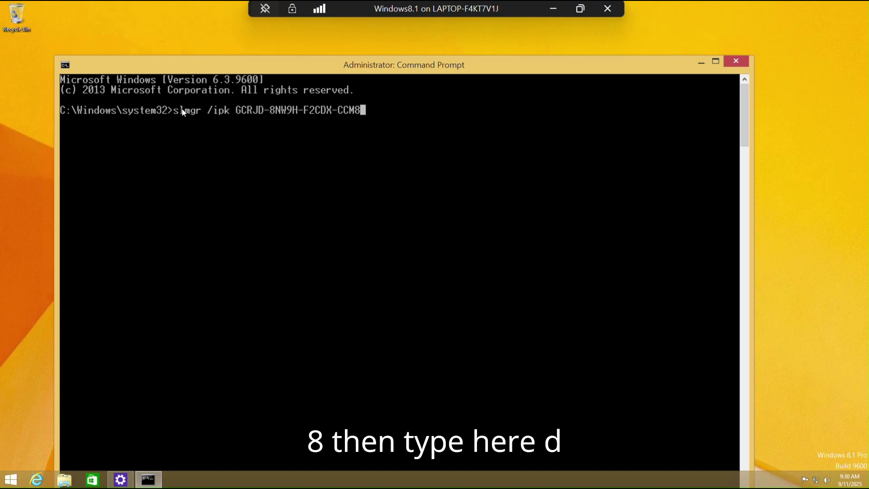
{"action": "type", "text": "D"}
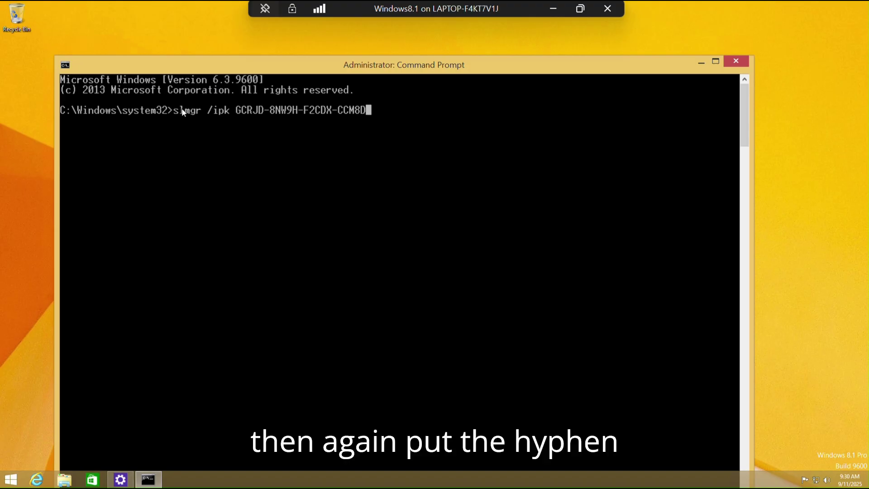
{"action": "type", "text": "-"}
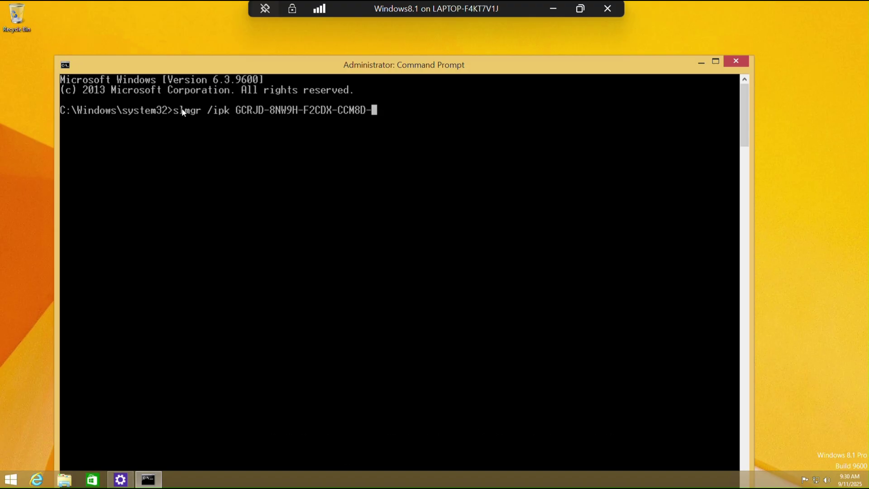
{"action": "type", "text": "9"}
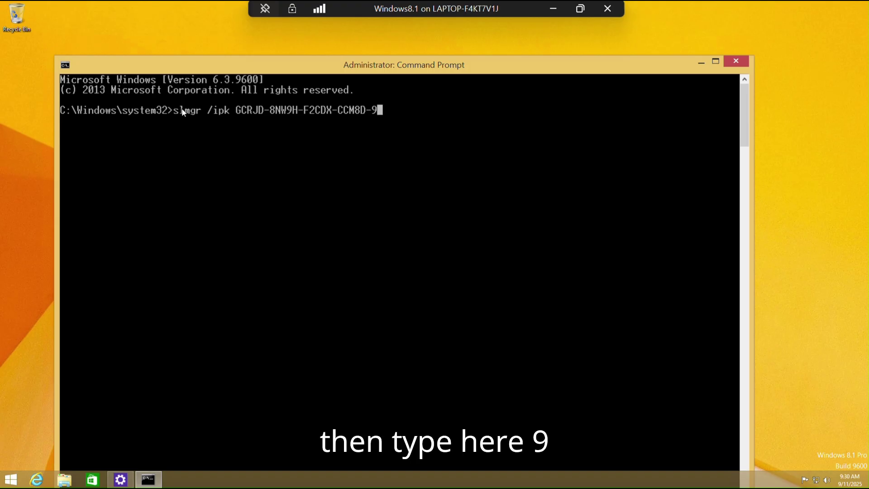
{"action": "type", "text": "D"}
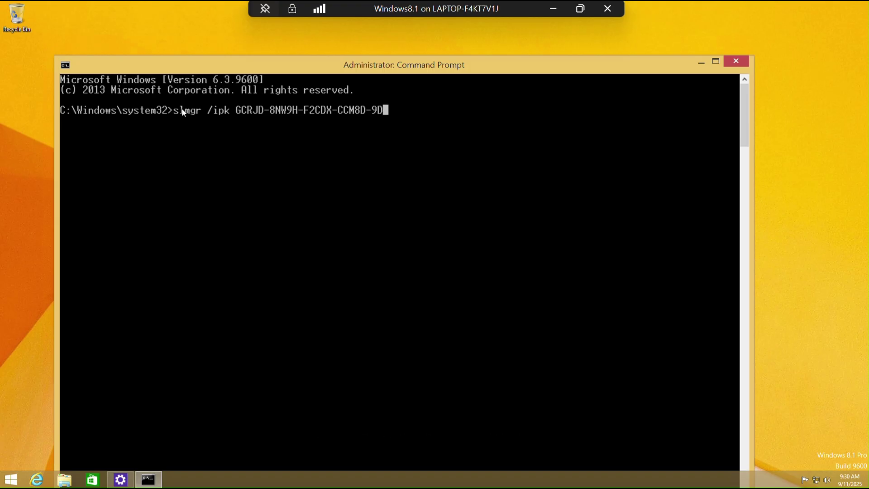
{"action": "type", "text": "6T9"}
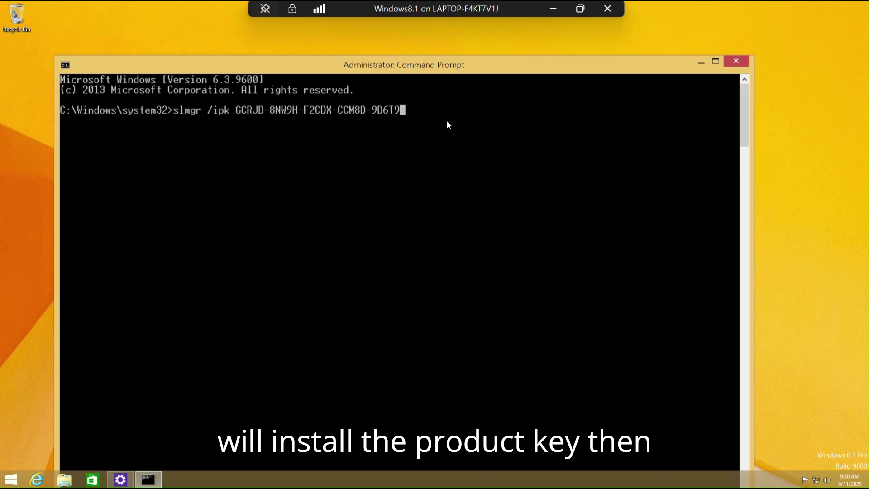
- Run the key install, then slmgr /ato, dismissing both success confirmations
{"action": "key", "text": "Return"}
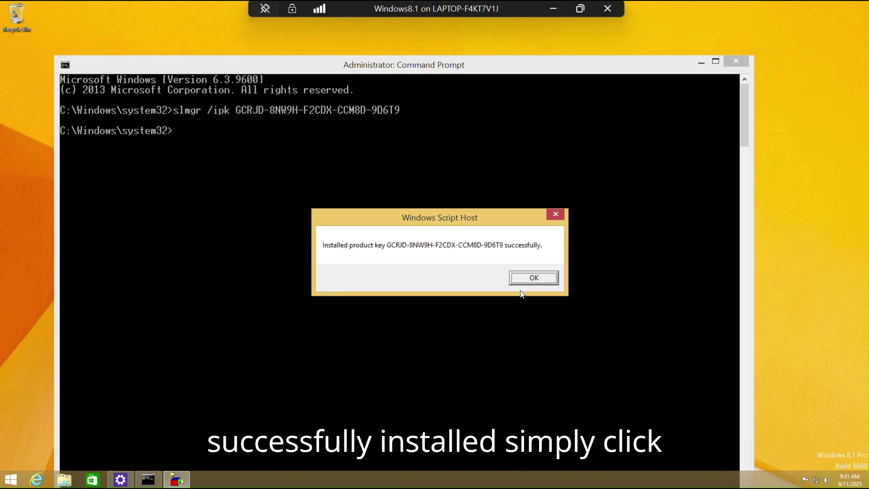
{"action": "left_click", "coordinate": [534, 278]}
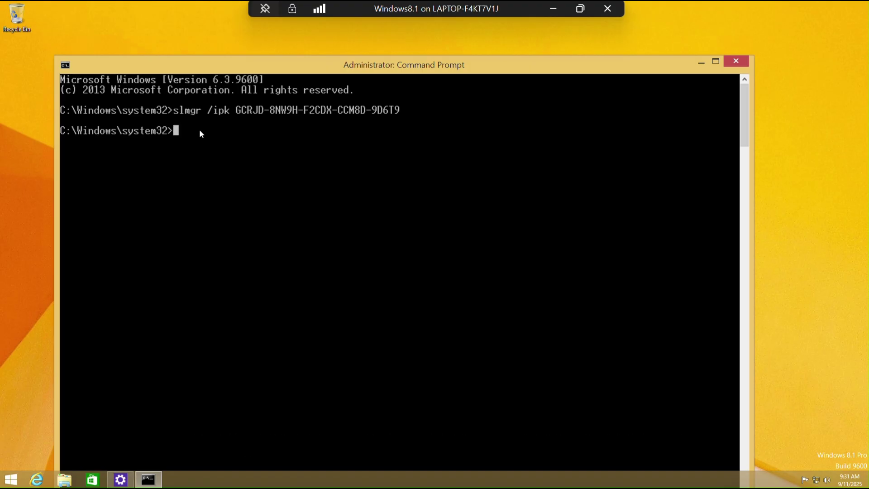
{"action": "type", "text": "slmgr"}
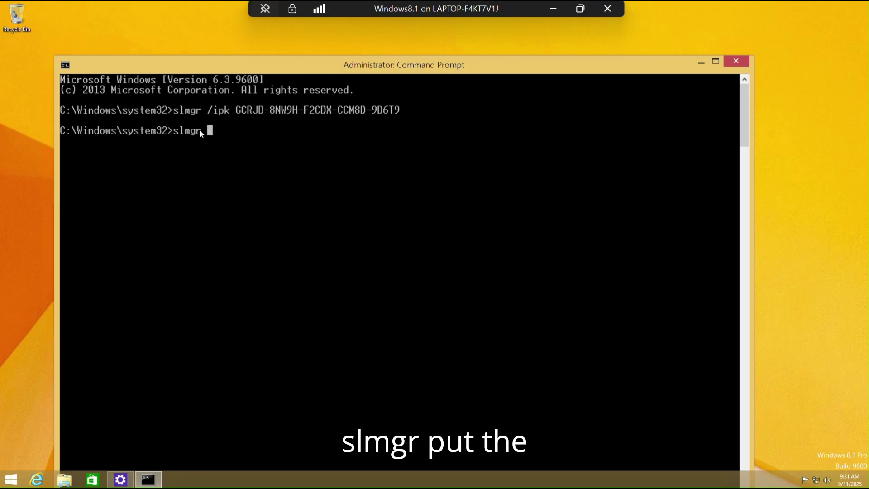
{"action": "type", "text": " /ato"}
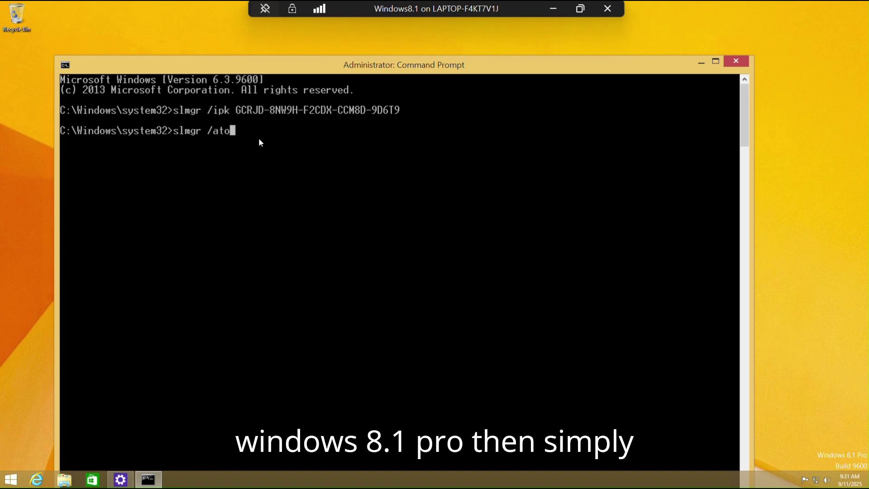
{"action": "key", "text": "Return"}
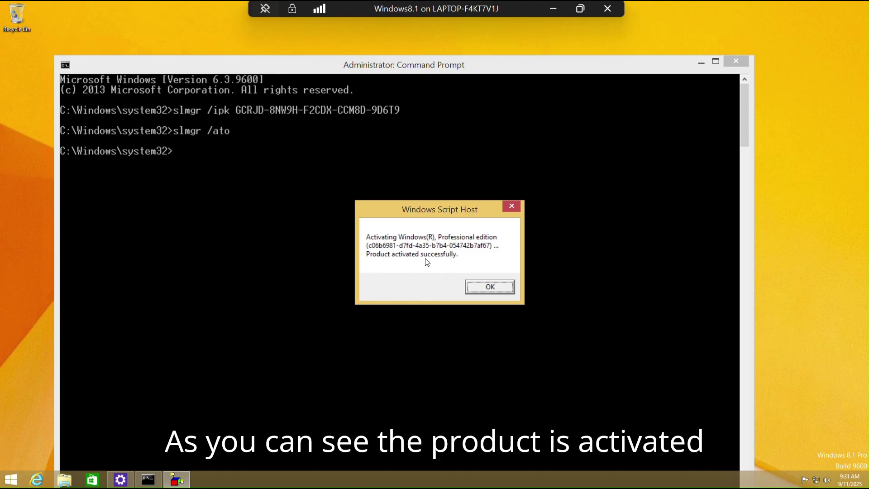
{"action": "left_click", "coordinate": [500, 289]}
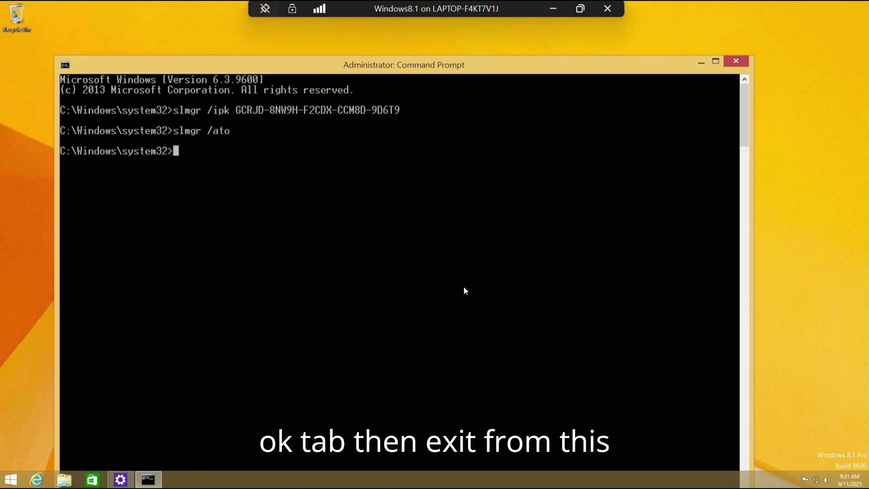
- Exit the console and reopen PC settings > PC and devices > PC info to verify activation
{"action": "type", "text": "e"}
{"action": "type", "text": "xit"}
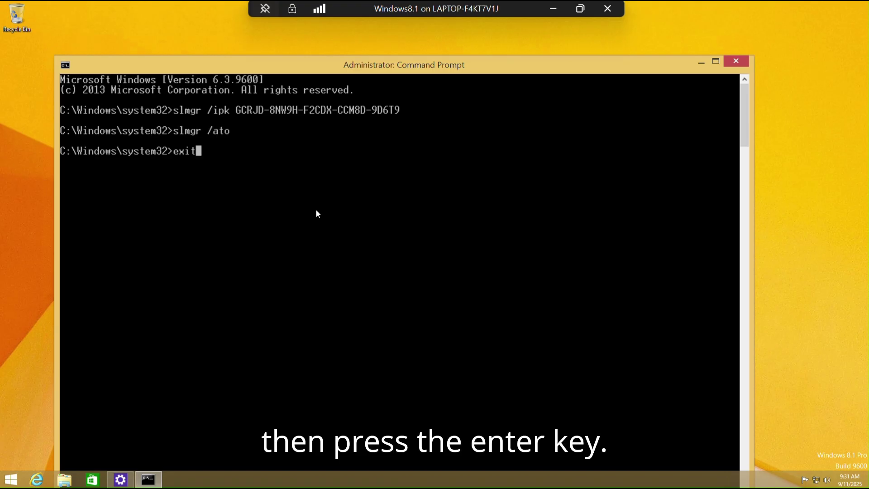
{"action": "key", "text": "Return"}
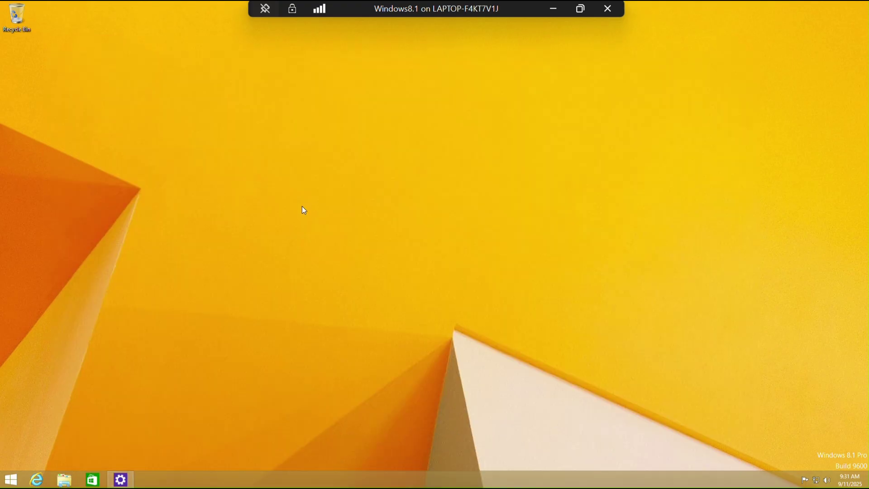
{"action": "left_click", "coordinate": [11, 479]}
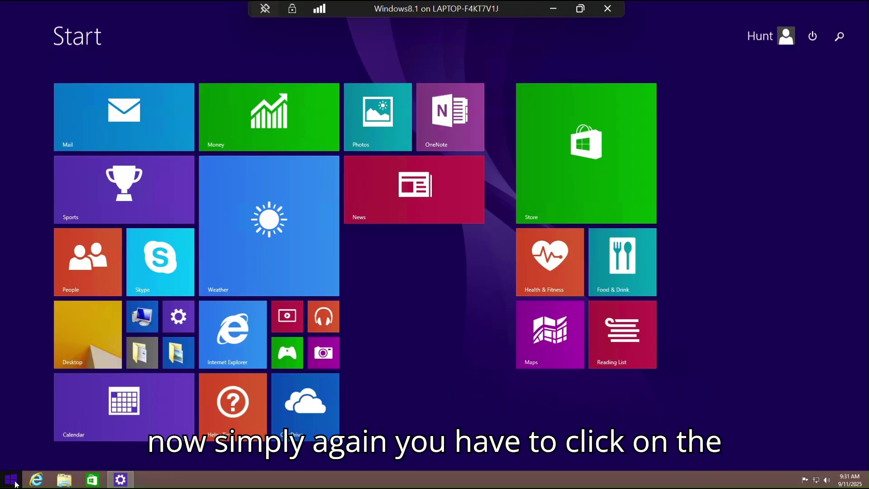
{"action": "left_click", "coordinate": [180, 326]}
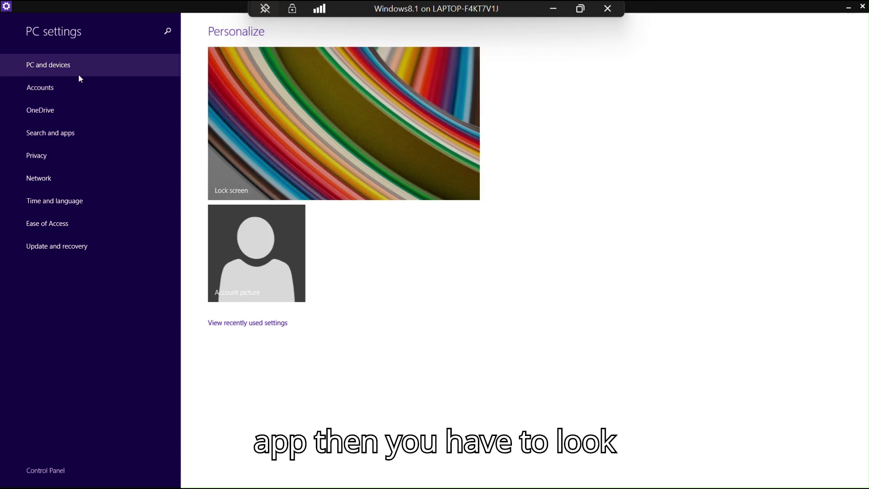
{"action": "left_click", "coordinate": [59, 65]}
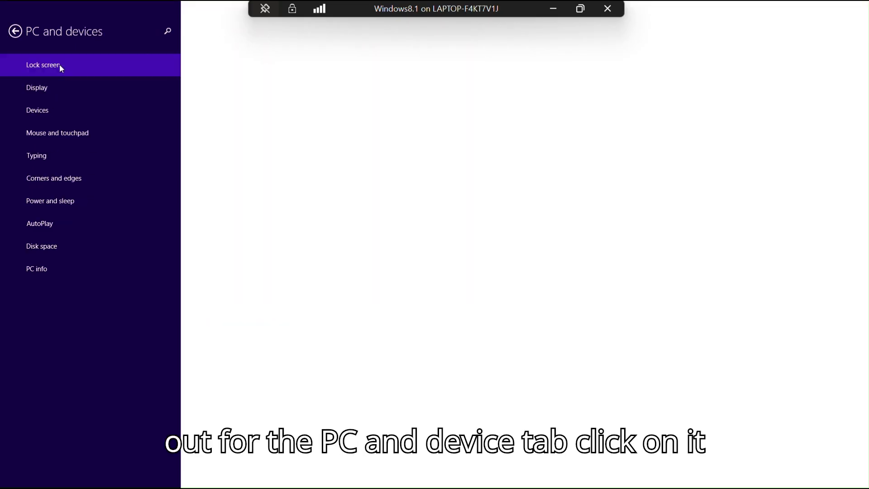
{"action": "left_click", "coordinate": [36, 272]}
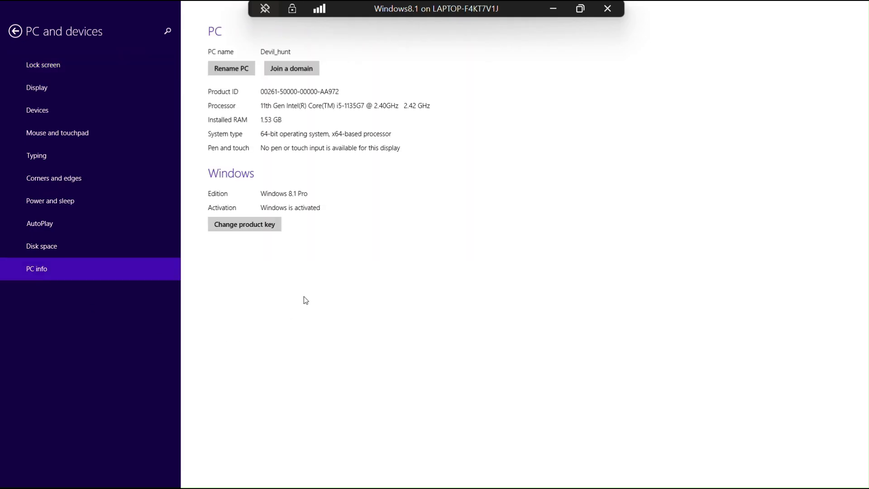